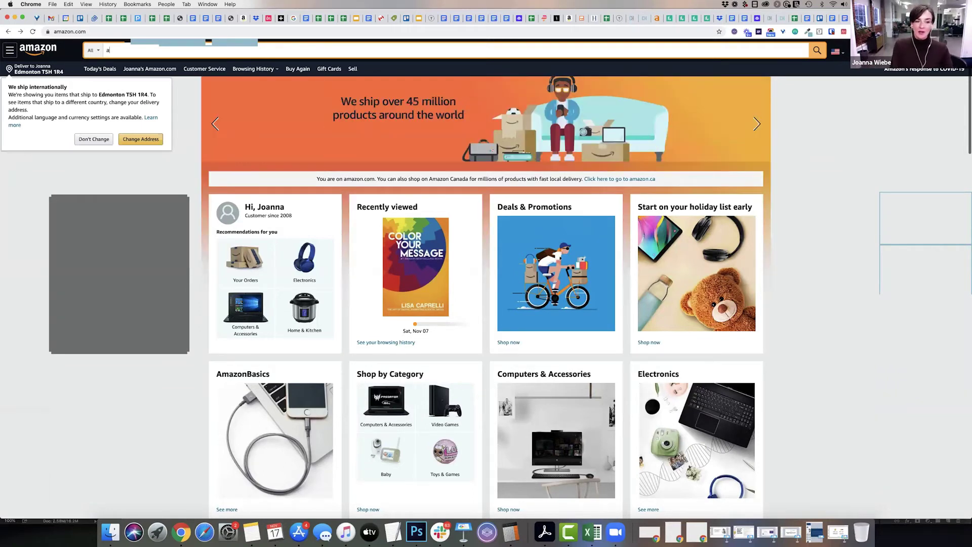
Search Amazon for "acne" and open the customer reviews of the first sponsored products in separate tabs
type("cne")
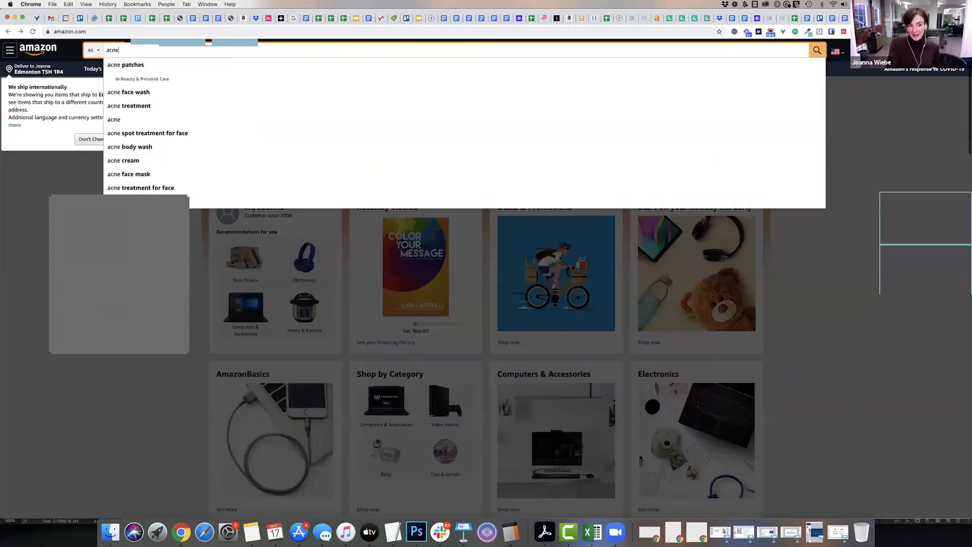
key("Return")
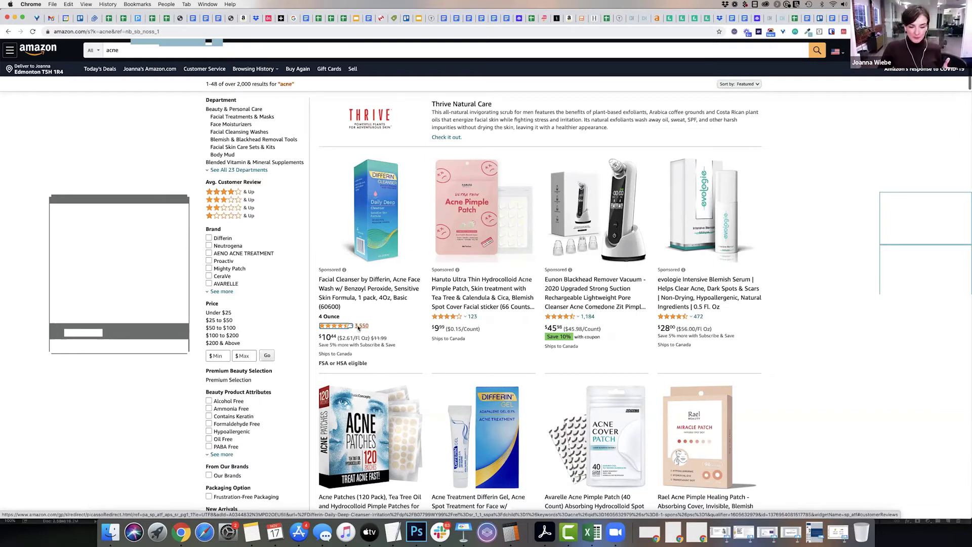
right_click(361, 327)
left_click(476, 318)
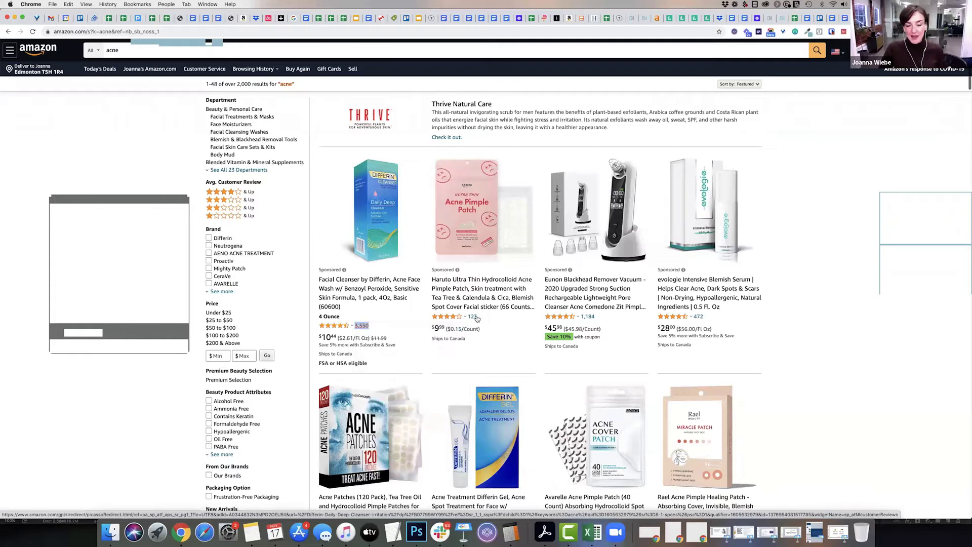
right_click(476, 316)
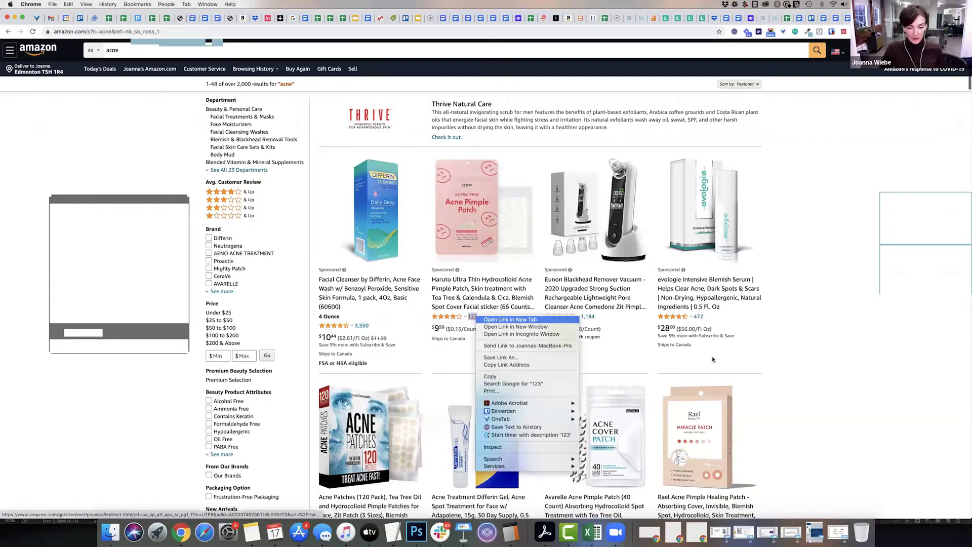
left_click(487, 319)
scroll(769, 392, "down", 1)
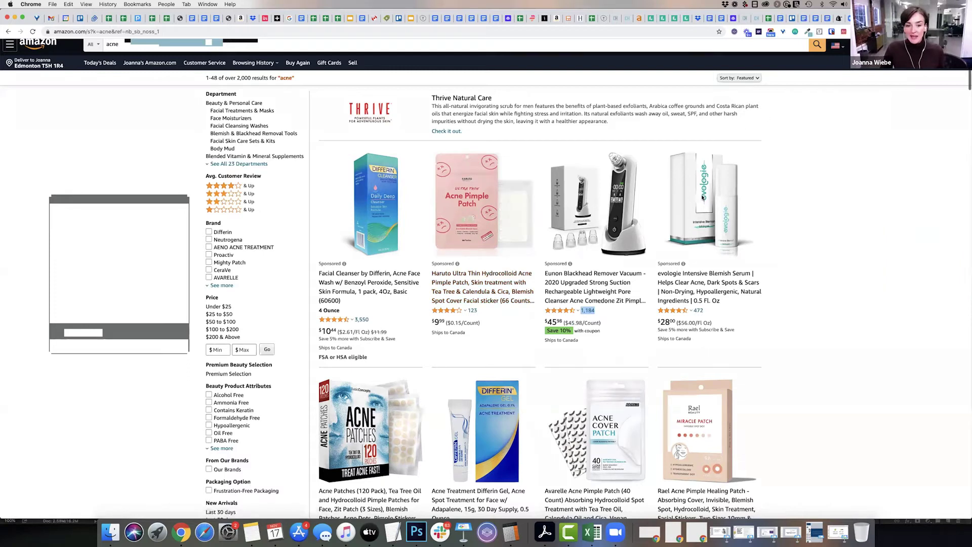
Go to the Differin facial cleanser's customer reviews and filter them to show 5 star reviews only
key("ctrl+Tab")
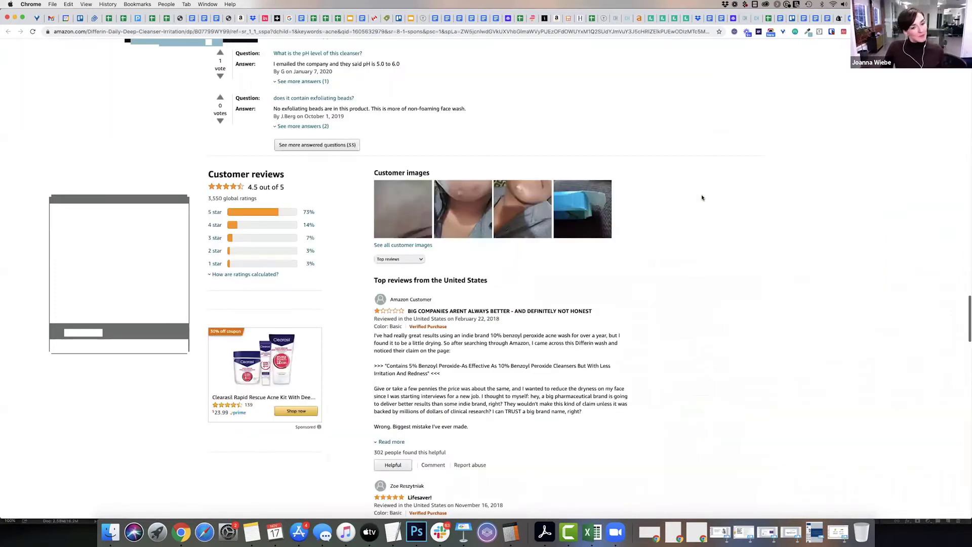
scroll(702, 197, "down", 5)
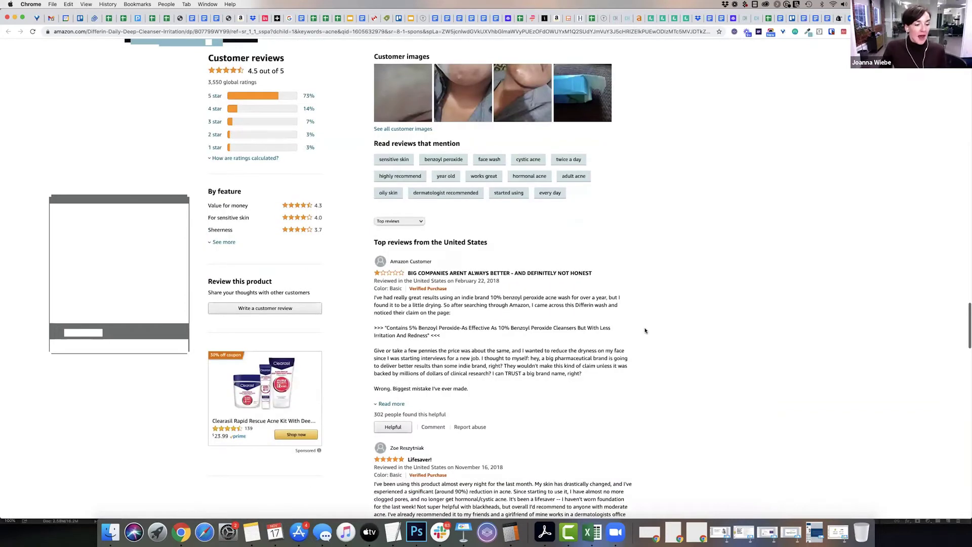
scroll(645, 331, "down", 1)
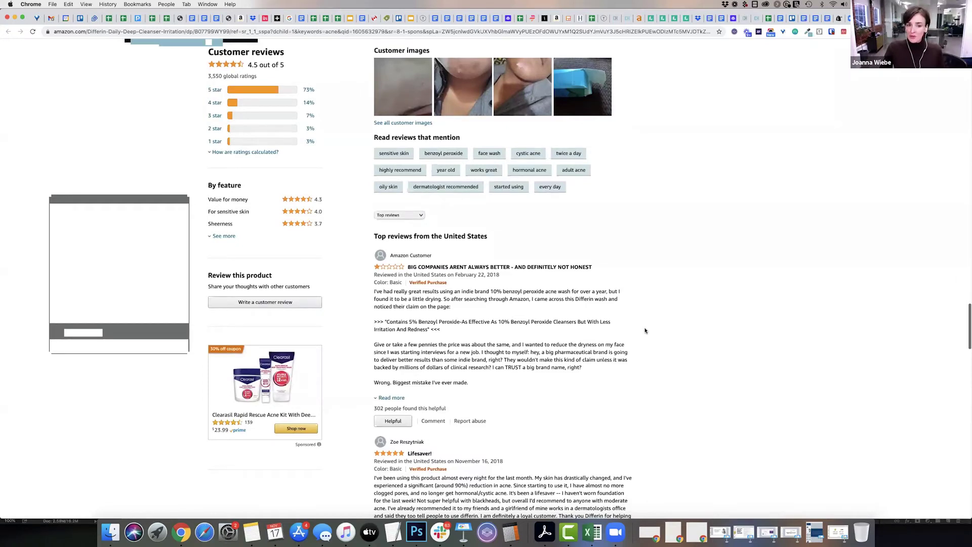
scroll(644, 331, "up", 10)
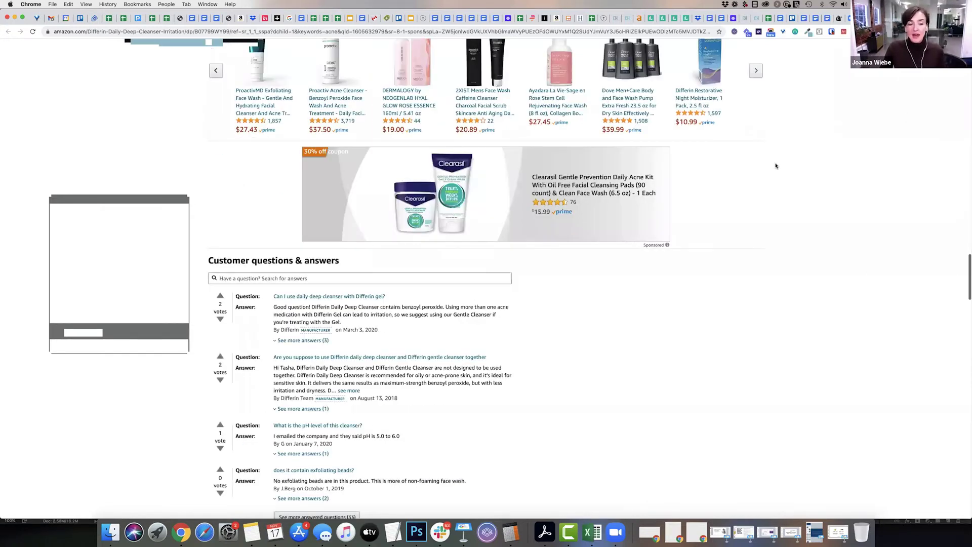
scroll(774, 163, "down", 10)
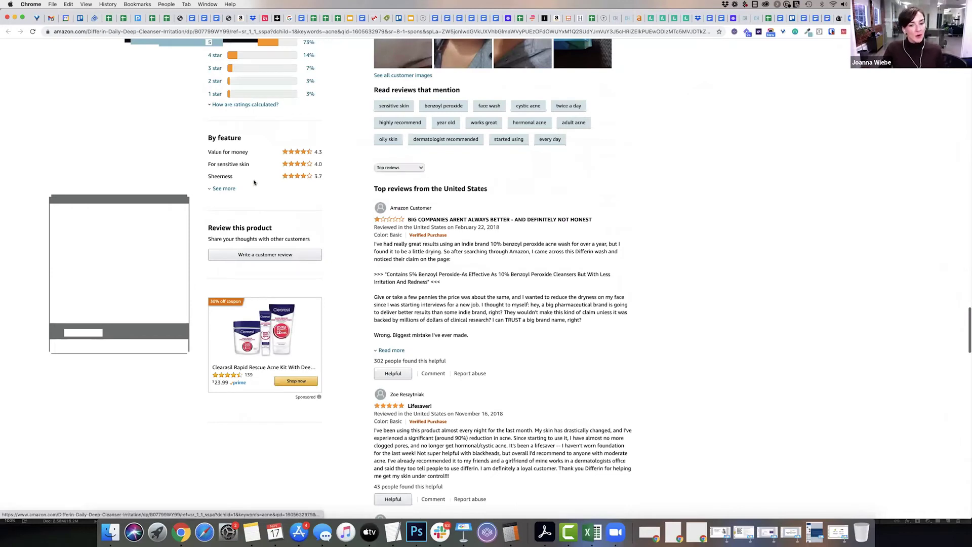
scroll(253, 182, "up", 2)
scroll(246, 148, "up", 2)
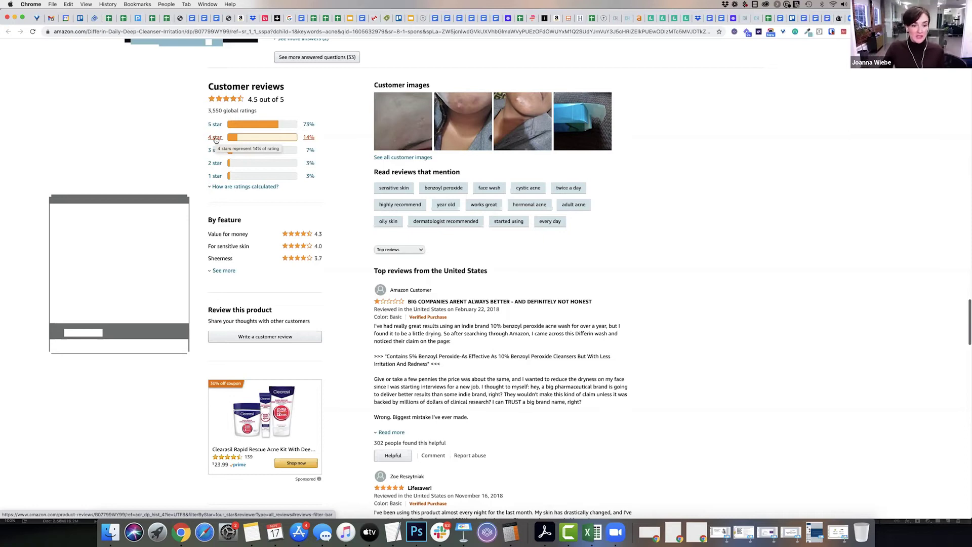
left_click(215, 138)
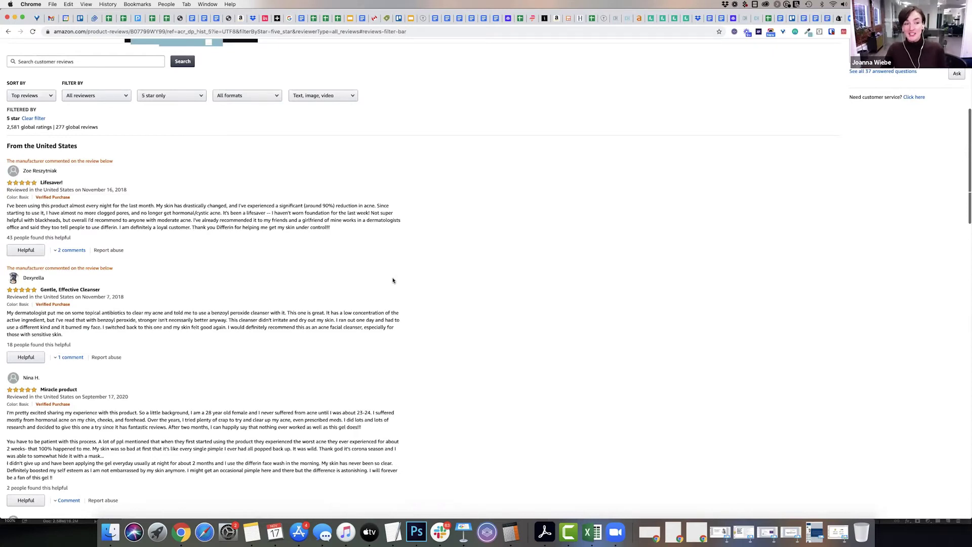
Read through the first page of the Differin cleanser's five-star reviews for customer wording about acne problems
scroll(368, 274, "down", 1)
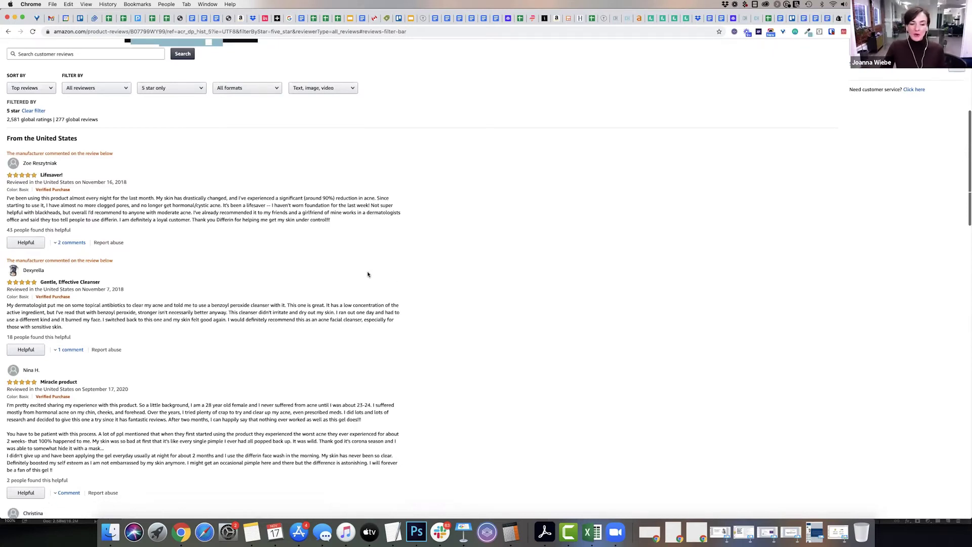
scroll(368, 275, "down", 3)
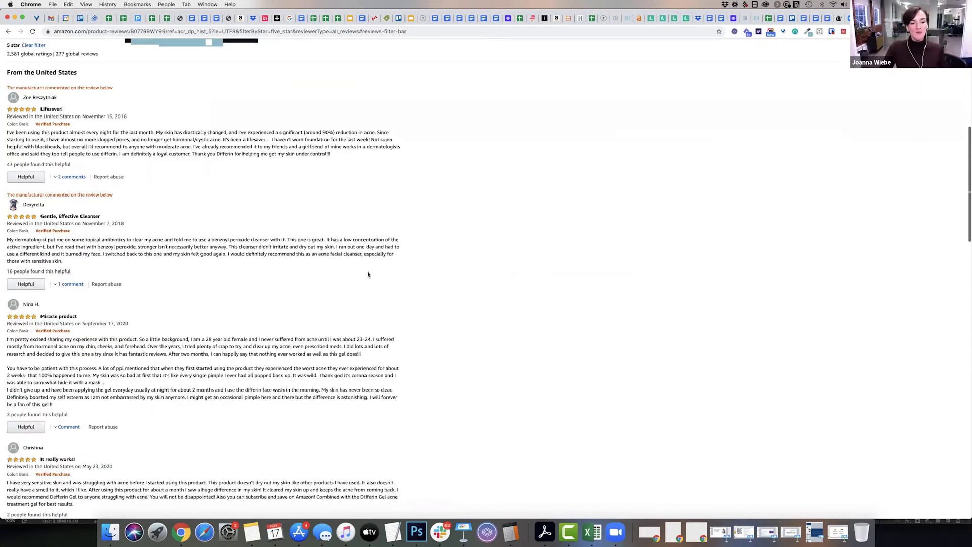
scroll(368, 275, "down", 5)
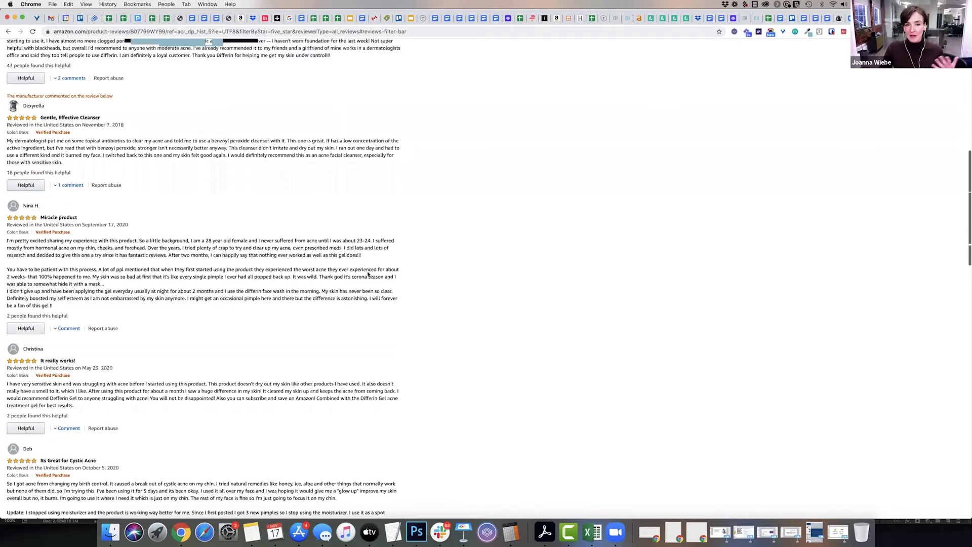
scroll(368, 274, "up", 1)
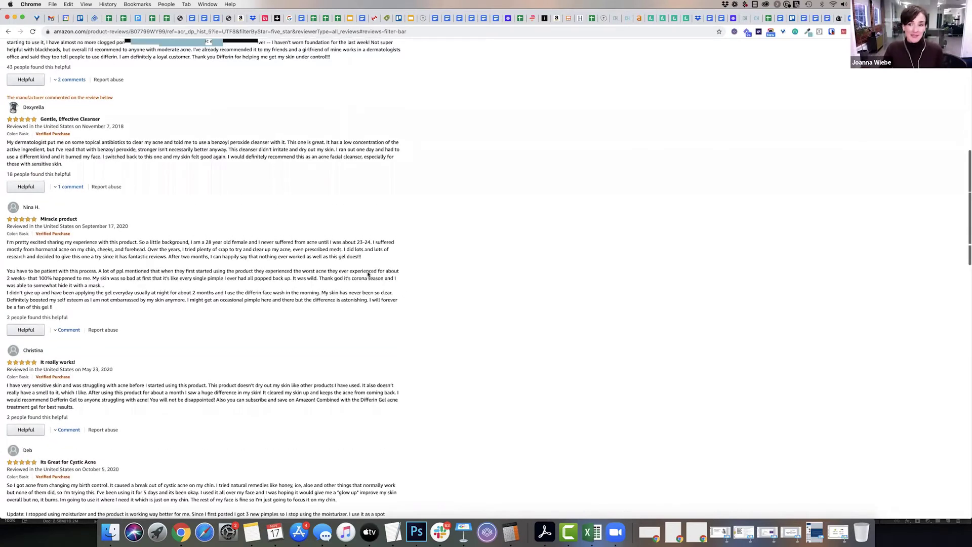
scroll(368, 275, "up", 4)
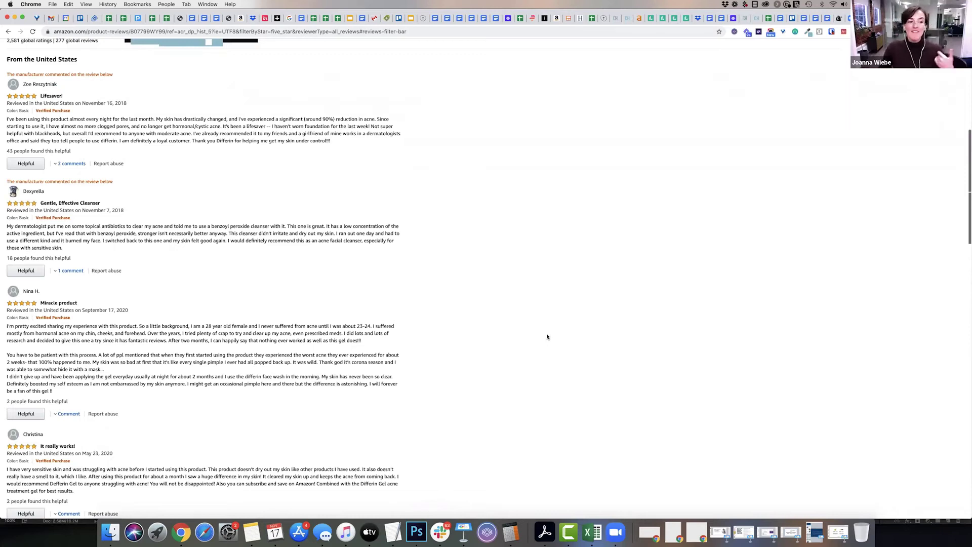
scroll(547, 337, "down", 1)
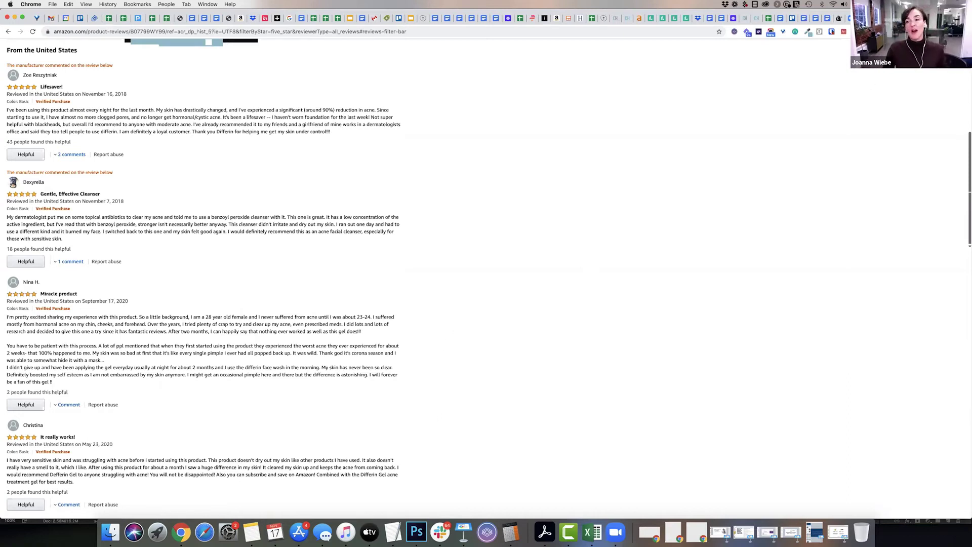
key("ctrl+Tab")
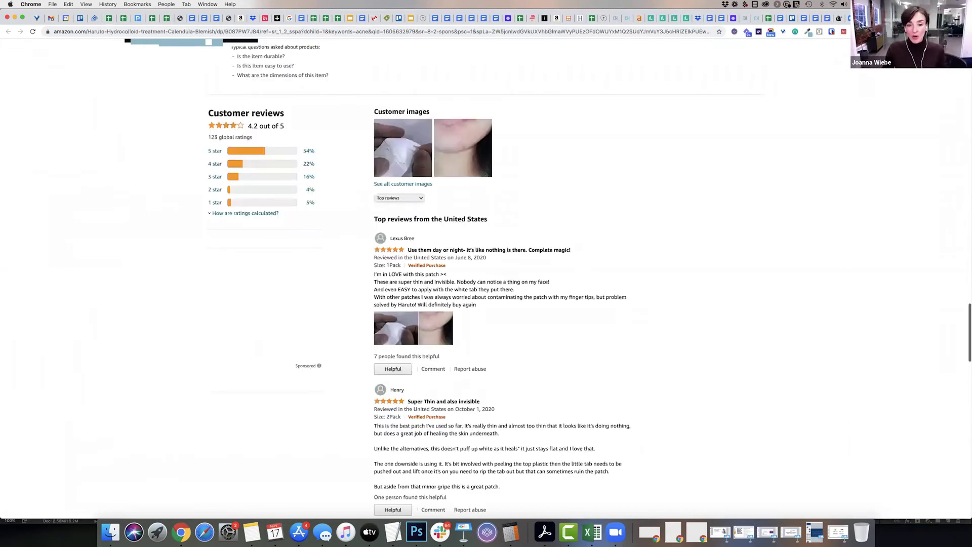
key("ctrl+shift+Tab")
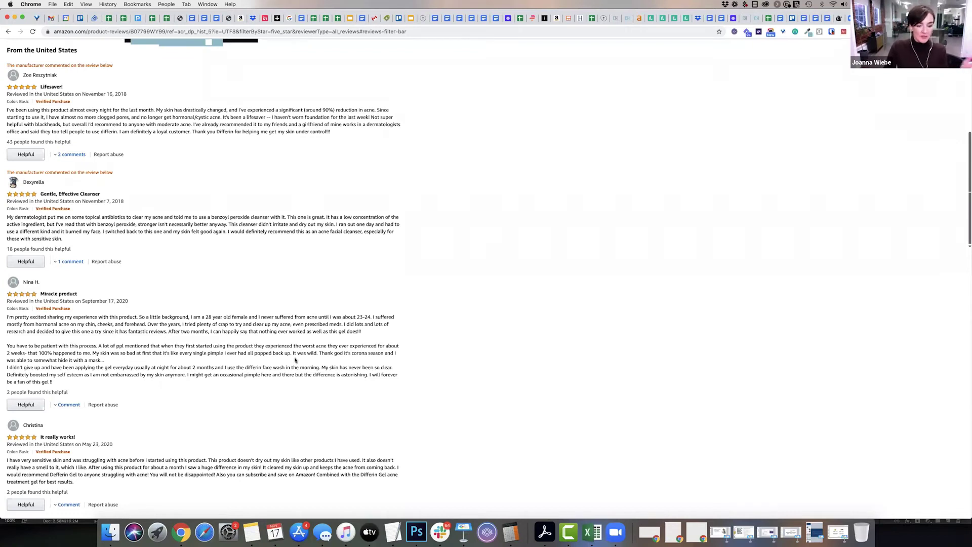
scroll(295, 359, "down", 3)
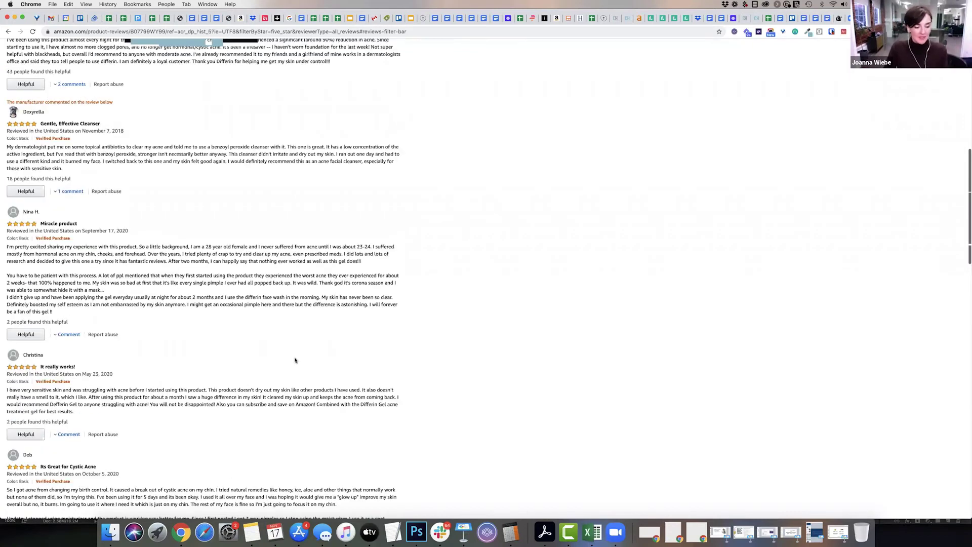
scroll(295, 360, "down", 4)
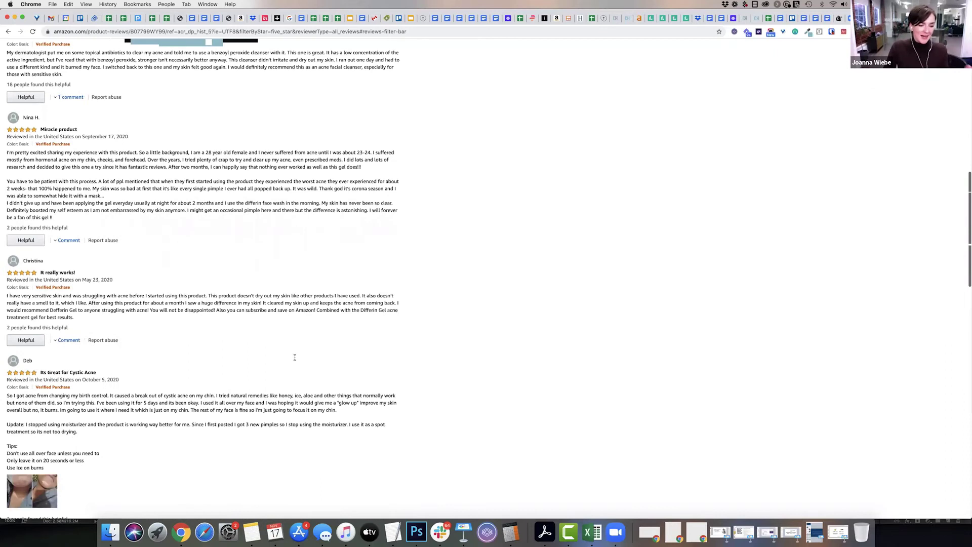
scroll(294, 357, "down", 7)
scroll(295, 359, "down", 12)
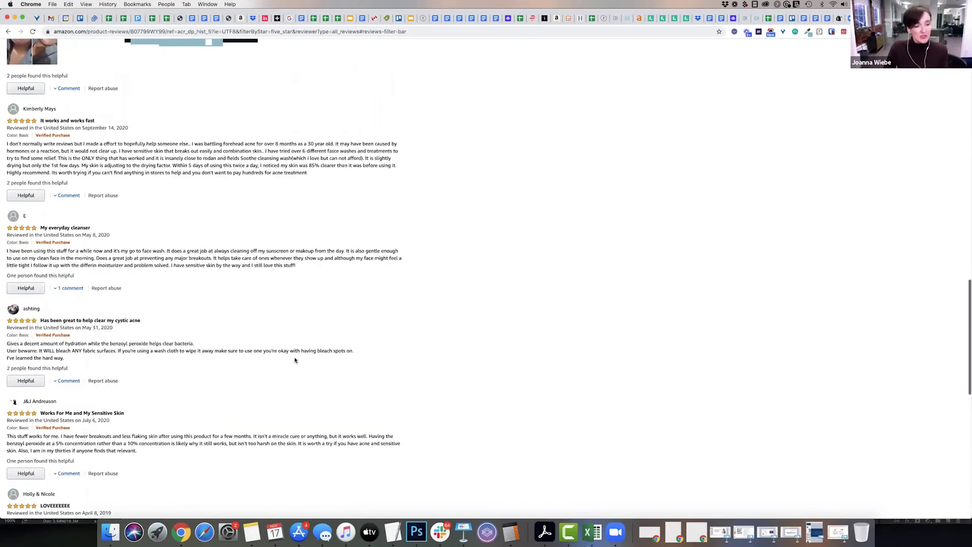
scroll(296, 360, "down", 7)
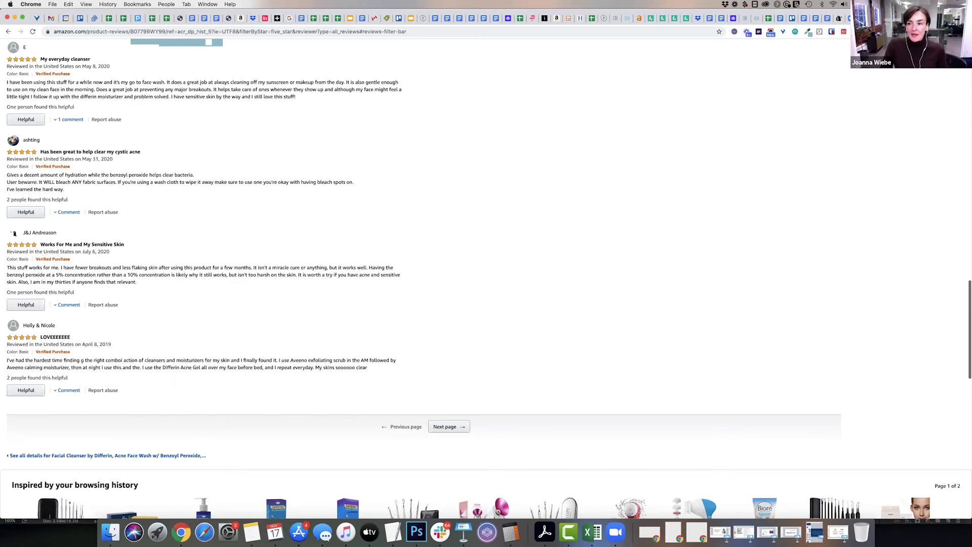
Switch to the "TT - Rapid fire review mining" presentation in Google Slides, show slides 5 and 6, and select slide 6's search string
key("ctrl+Tab")
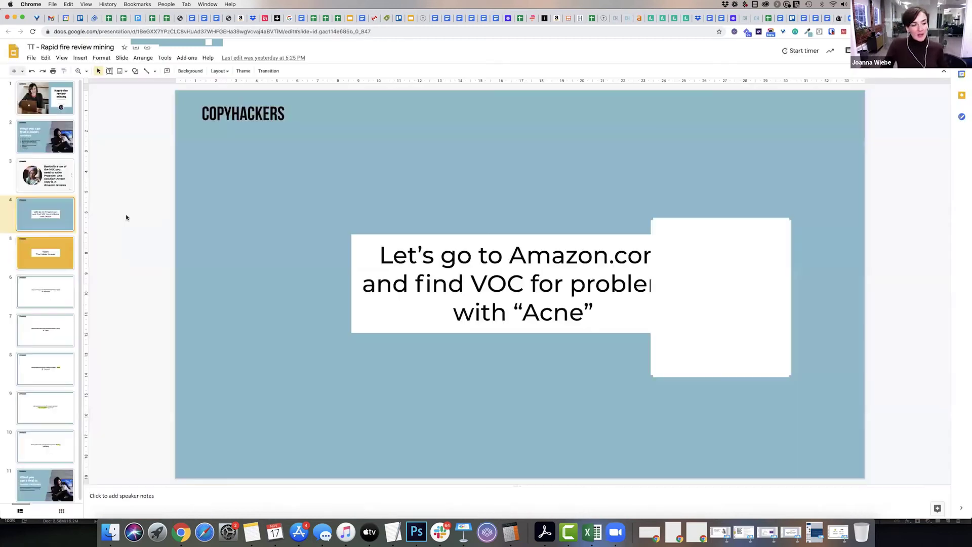
left_click(46, 257)
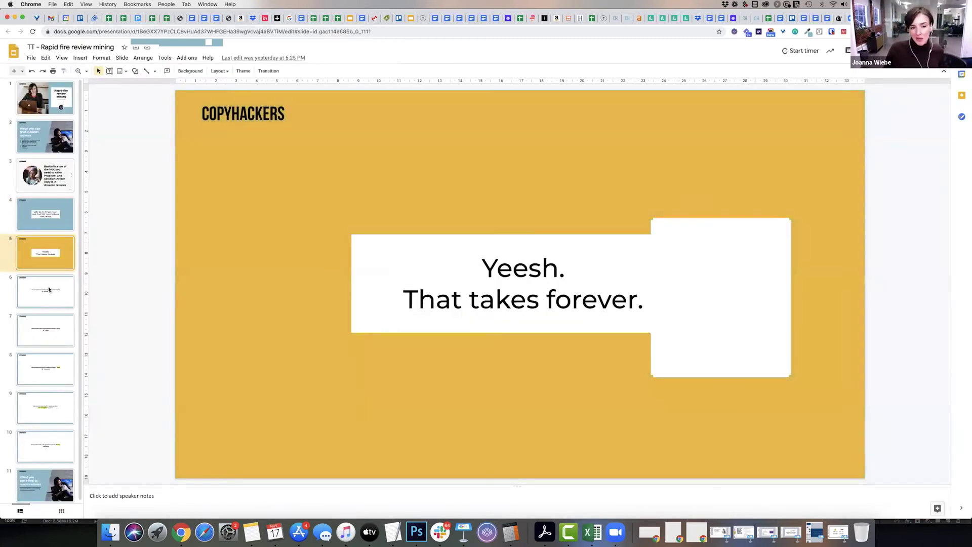
left_click(49, 289)
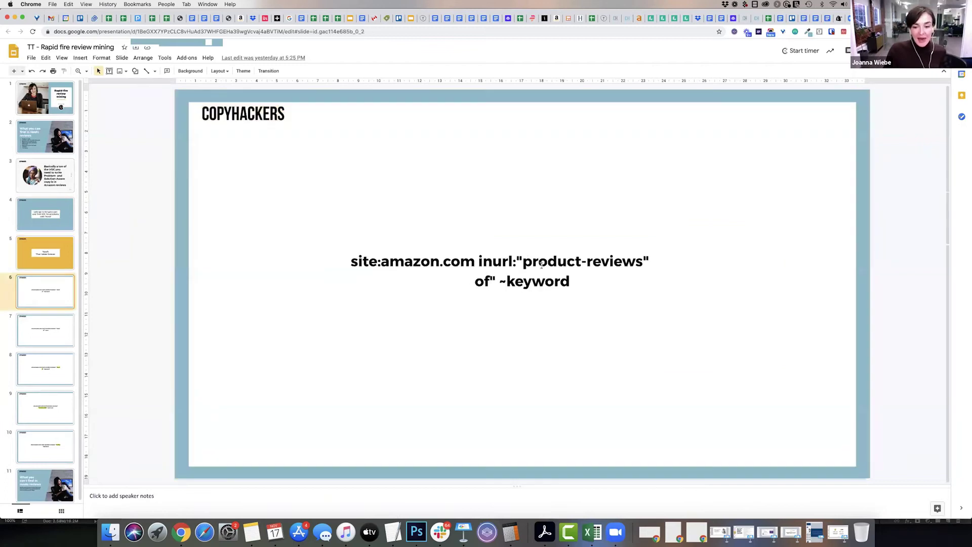
triple_click(541, 264)
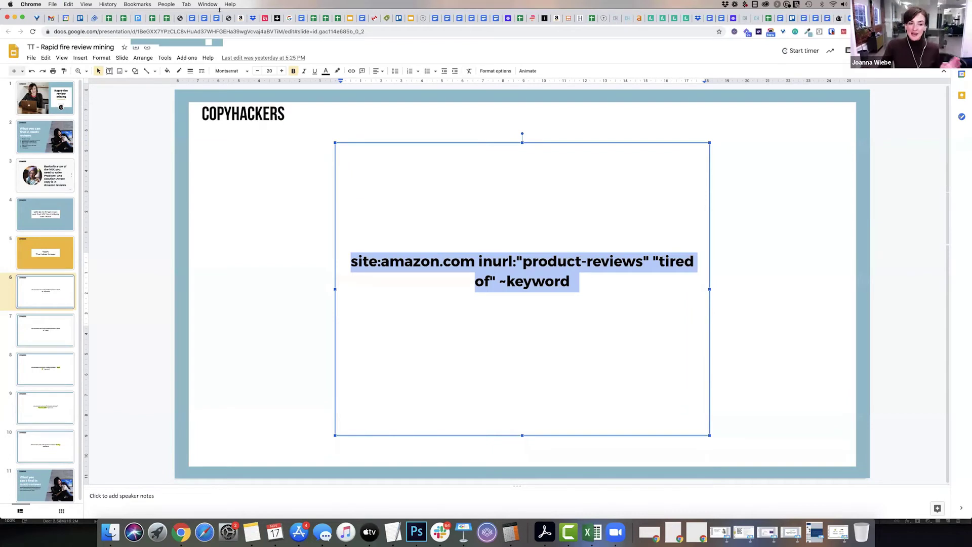
Run a Google search for site:amazon.com inurl:"product-reviews" "tired of" ~keyword in another browser tab
key("ctrl+Tab")
left_click(192, 29)
type("site:amazon.com inurl:\"product-reviews\" \"tired of\" ~keyword")
key("Return")
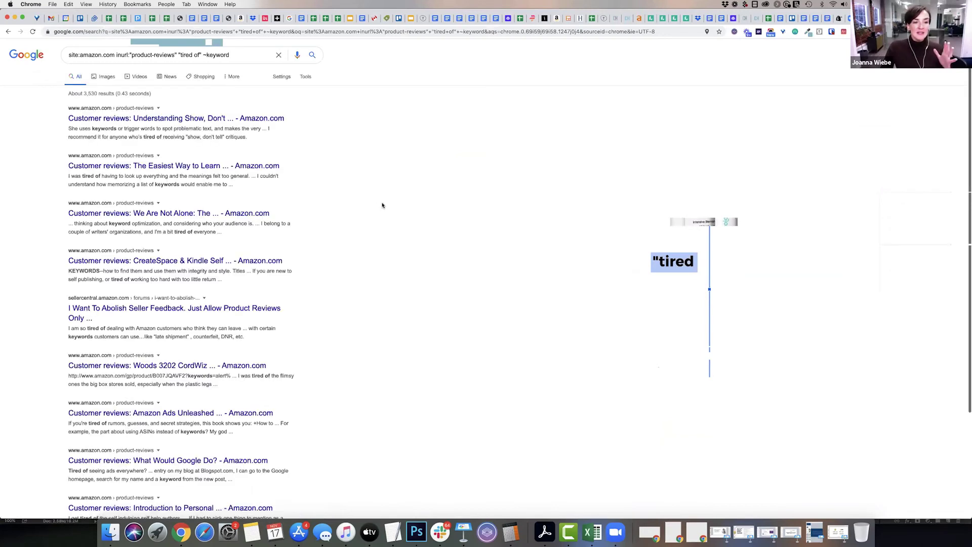
Replace the placeholder "keyword" in the query with "acne" and run the search again
double_click(217, 54)
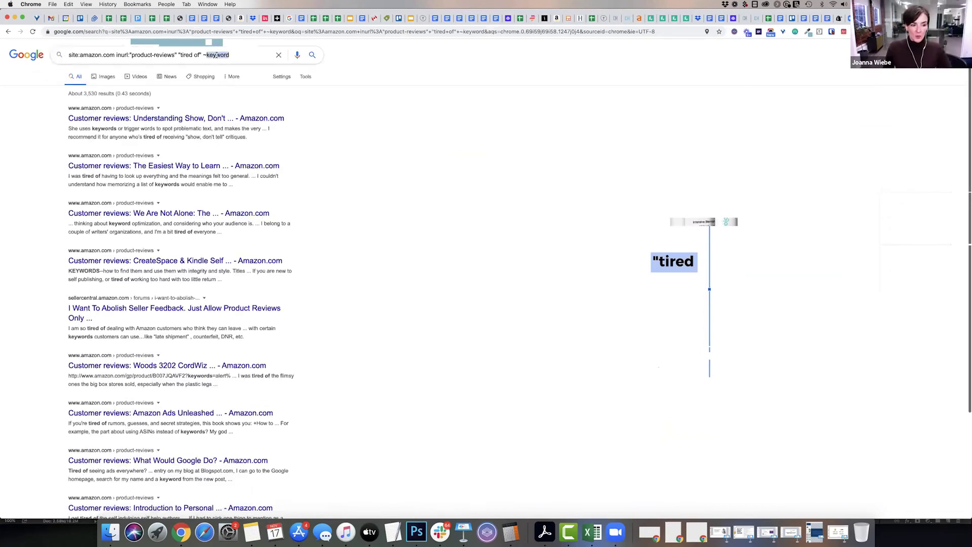
type("acne")
key("Return")
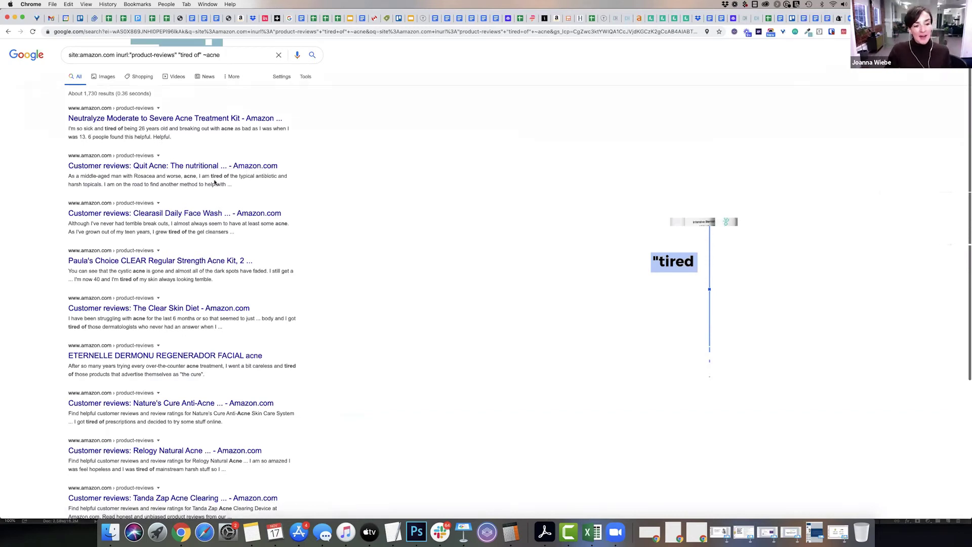
Highlight the phrase "tired of" in the query and the review snippet of the Neutralyze acne treatment kit result
left_click_drag(179, 55, 201, 55)
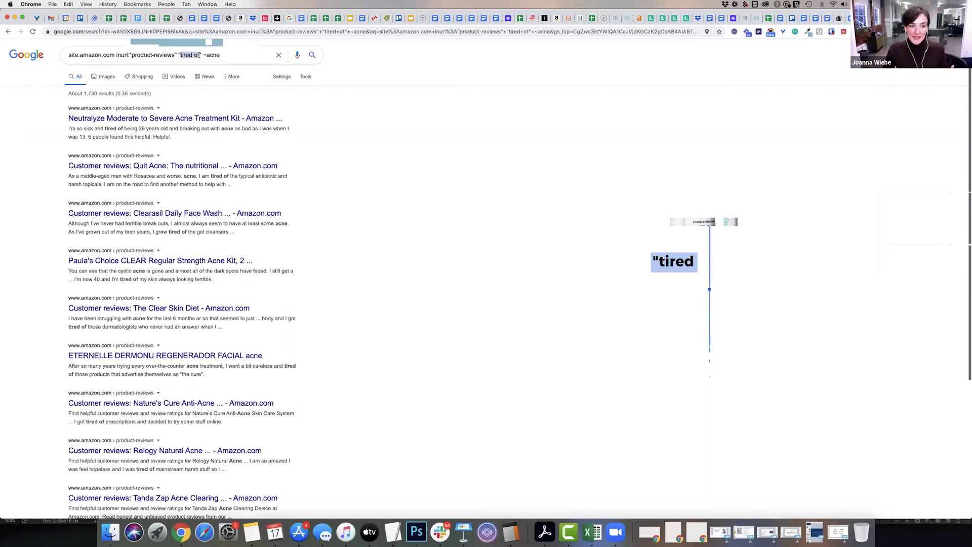
left_click(357, 141)
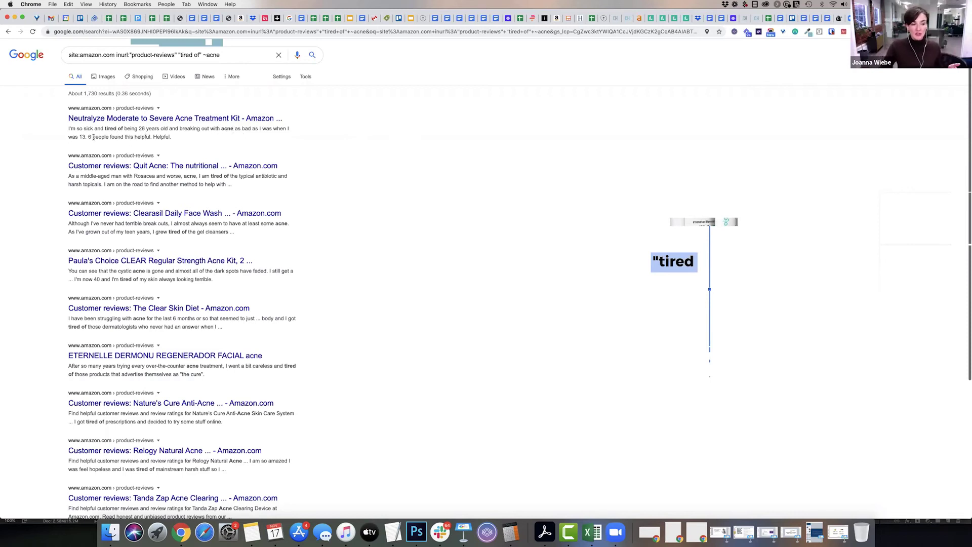
triple_click(47, 128)
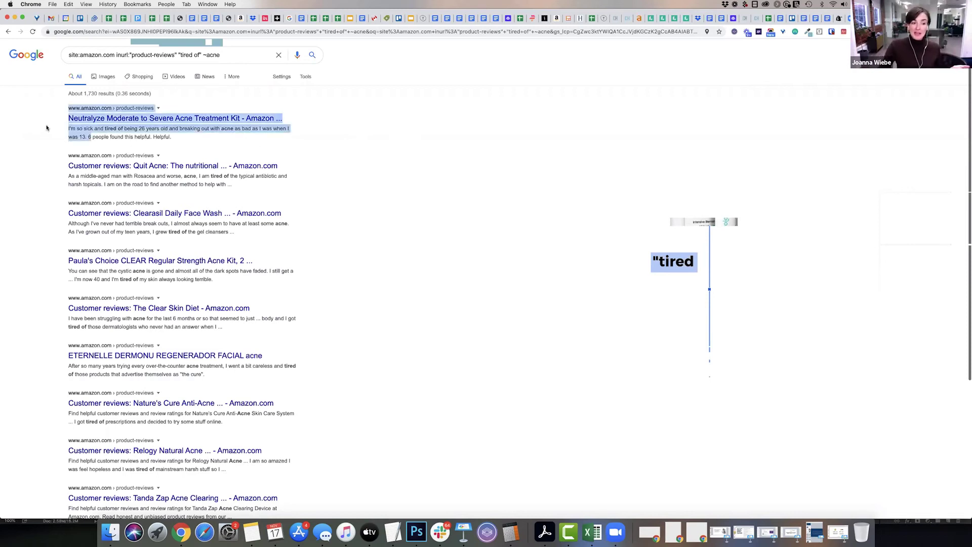
triple_click(79, 128)
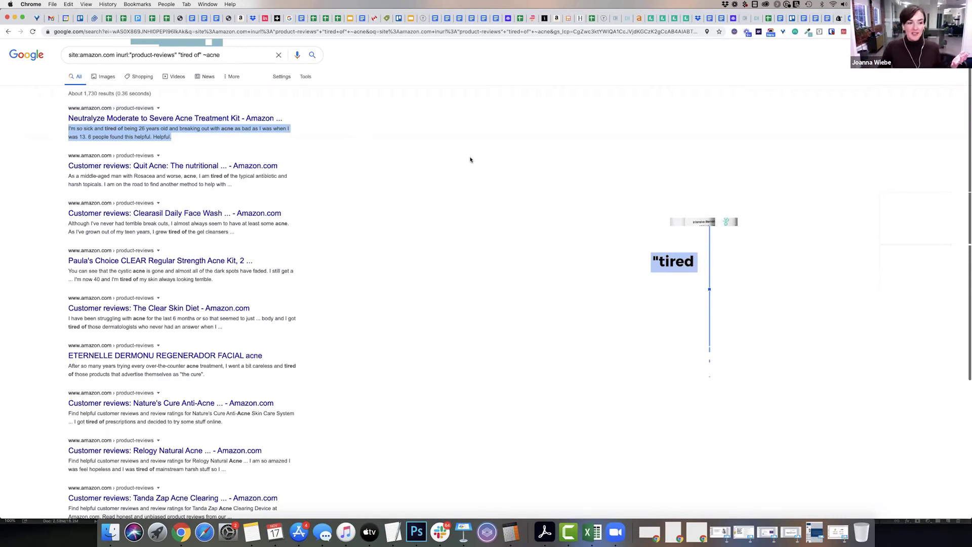
Highlight the first sentence of the Neutralyze kit's review snippet, about breaking out with acne, and clear the highlight
left_click_drag(88, 137, 68, 131)
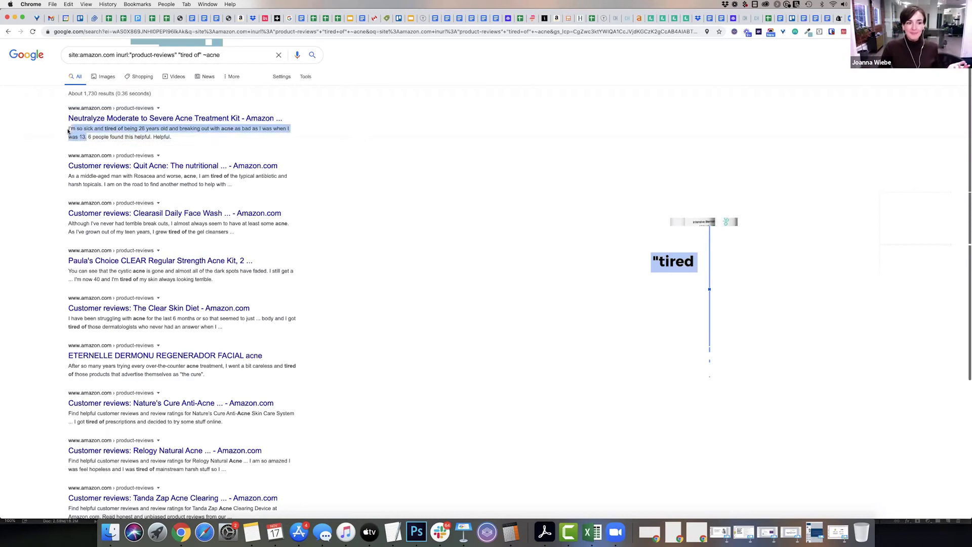
left_click(80, 128)
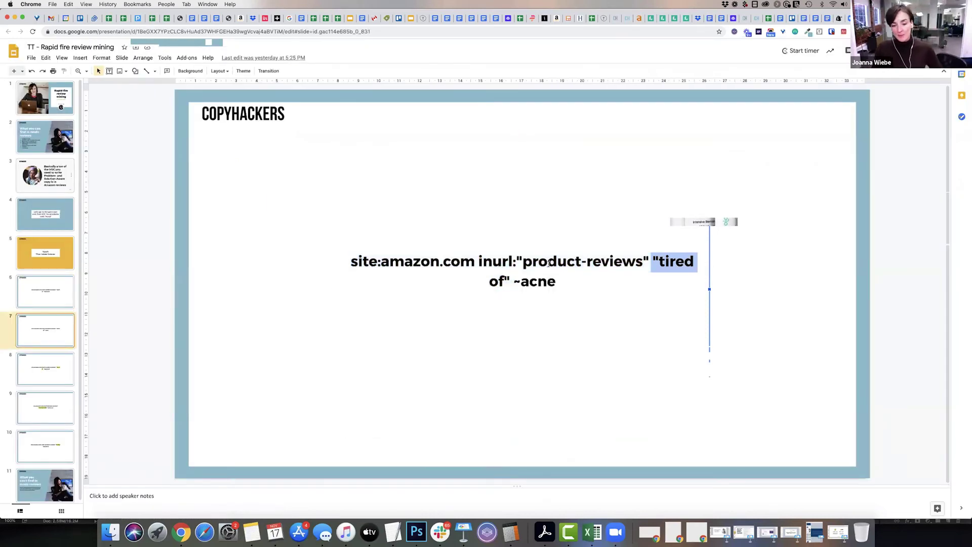
Switch to the "TT - Rapid fire review mining" presentation, select slide 7's search string, and show slides 8 and 9
triple_click(552, 262)
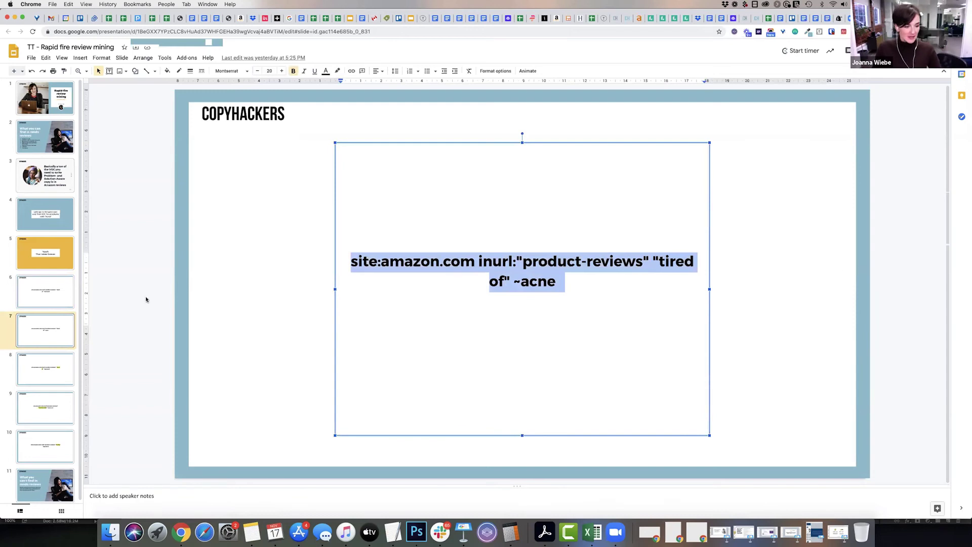
left_click(44, 376)
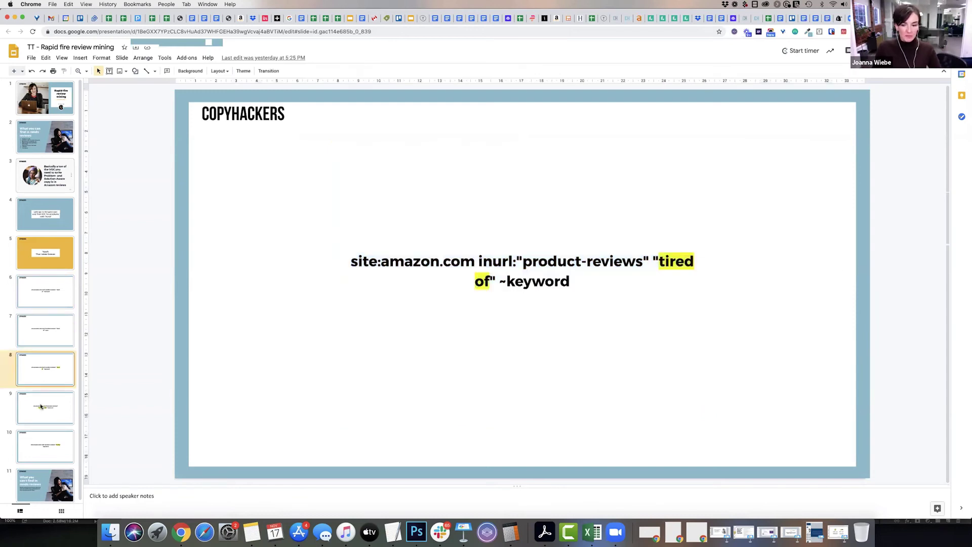
left_click(41, 406)
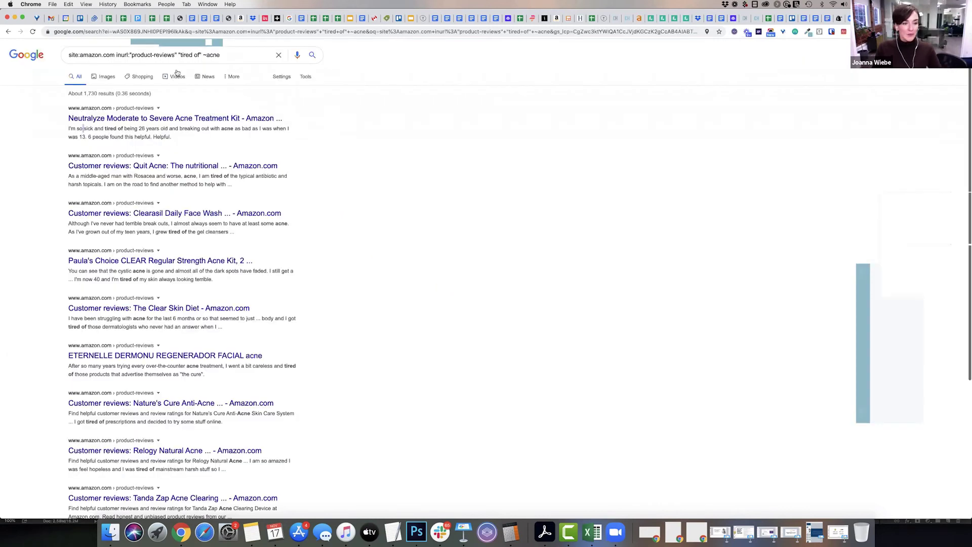
In the Google search tab, change the query's quoted phrase to "frustrated by", run the search and skim the results
left_click_drag(181, 54, 201, 54)
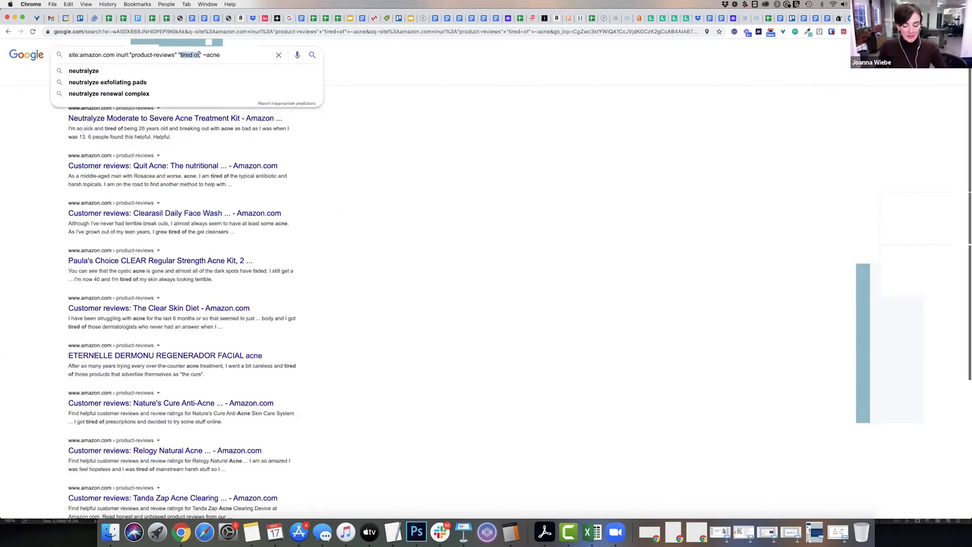
type("frustrated by")
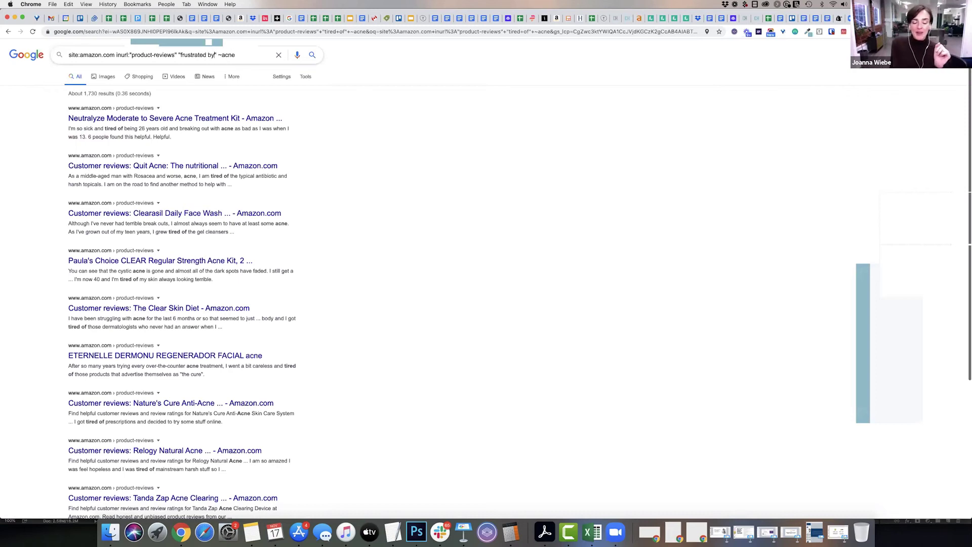
key("Return")
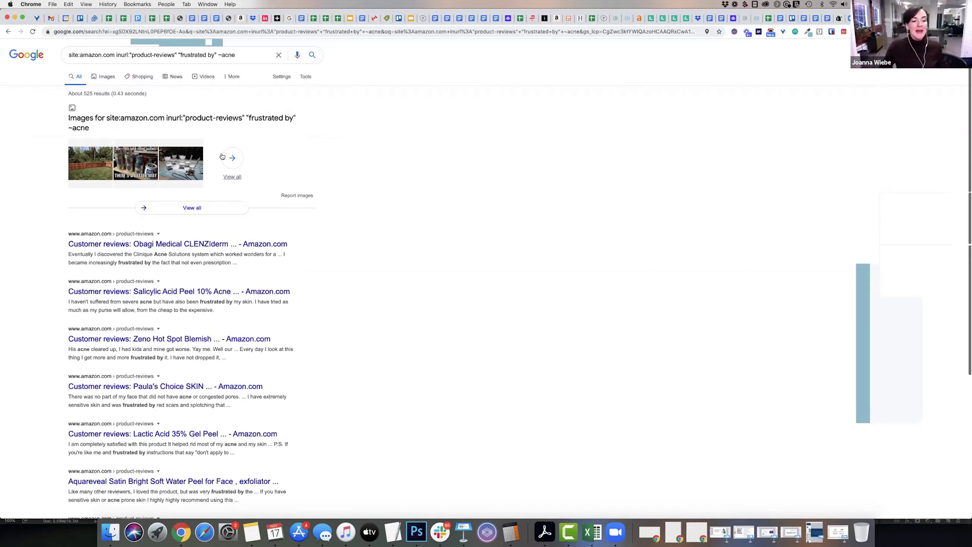
scroll(377, 281, "down", 1)
scroll(376, 281, "down", 3)
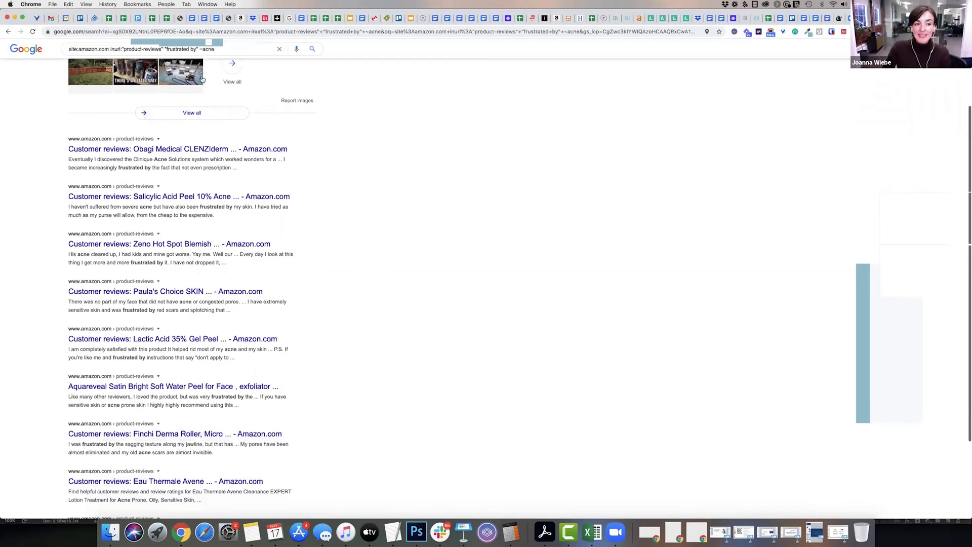
scroll(809, 98, "up", 4)
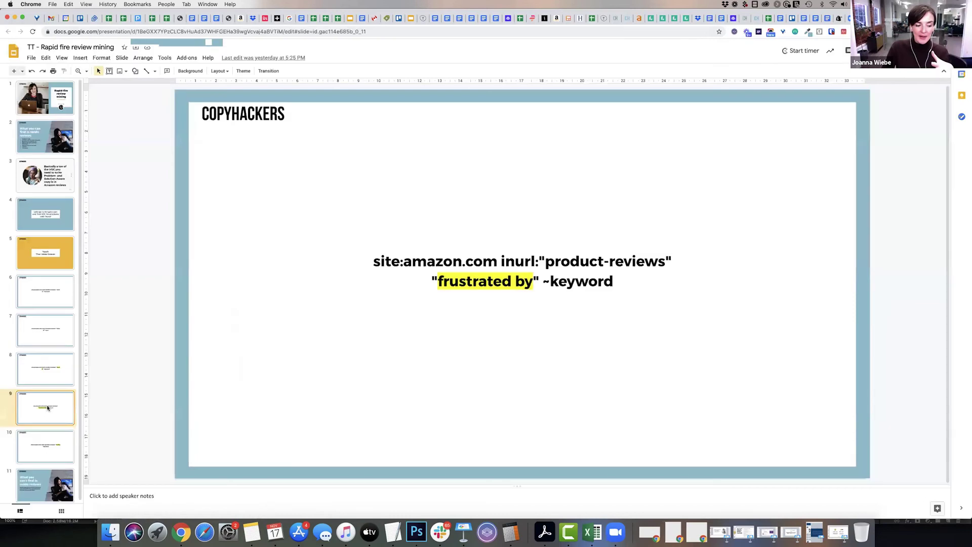
Show slide 10 of the presentation with the "finally" search string, and return to the Google search tab
key("ctrl+Tab")
key("Down")
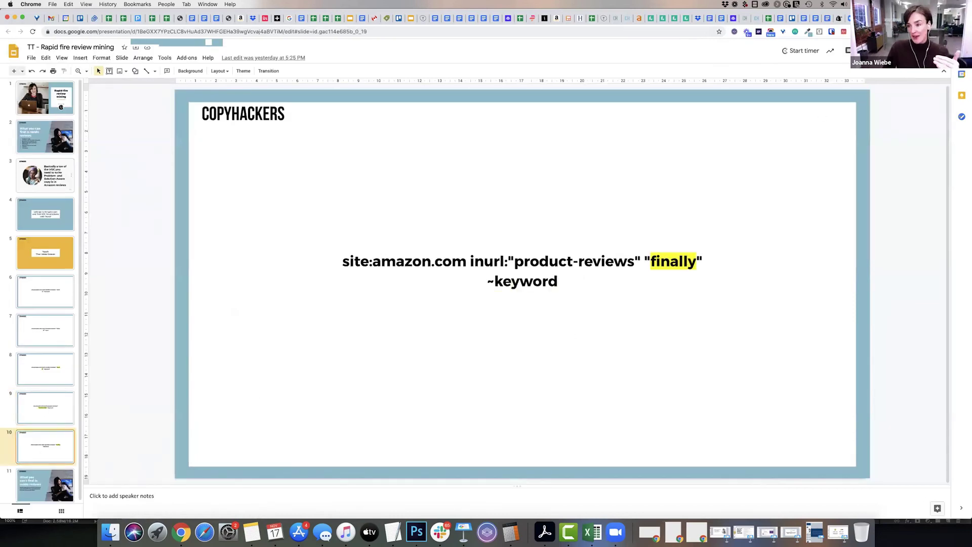
key("ctrl+shift+Tab")
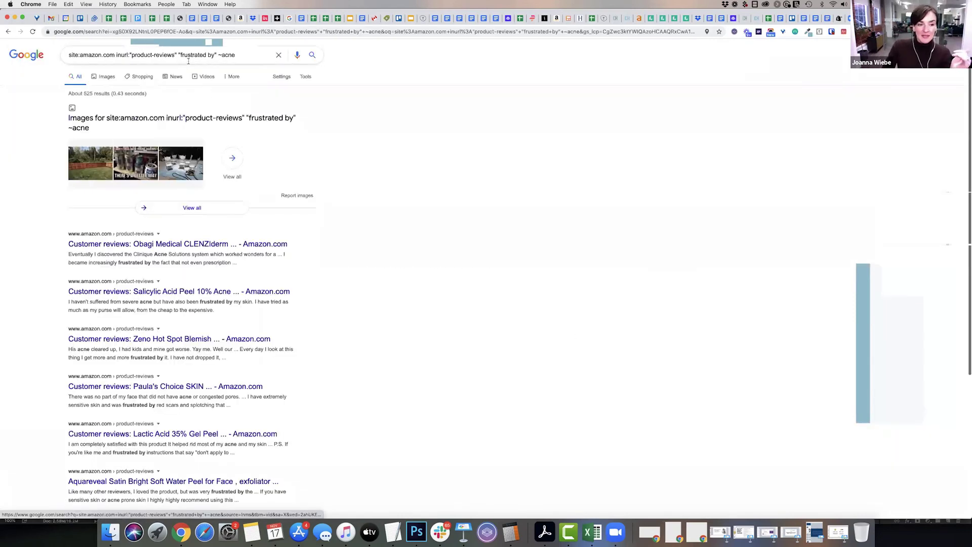
Change the query's quoted phrase to "finally", keeping ~acne, and run the search
left_click_drag(180, 55, 216, 54)
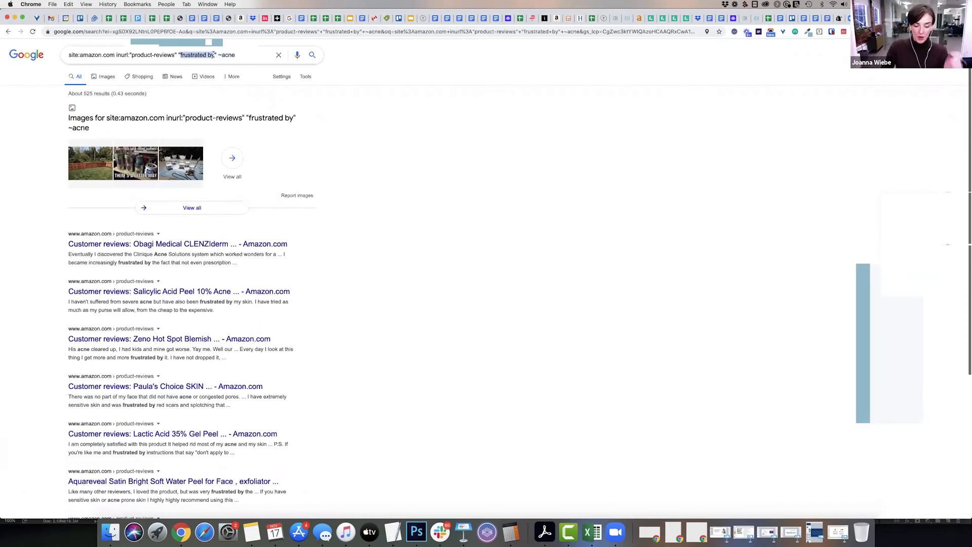
type("finally")
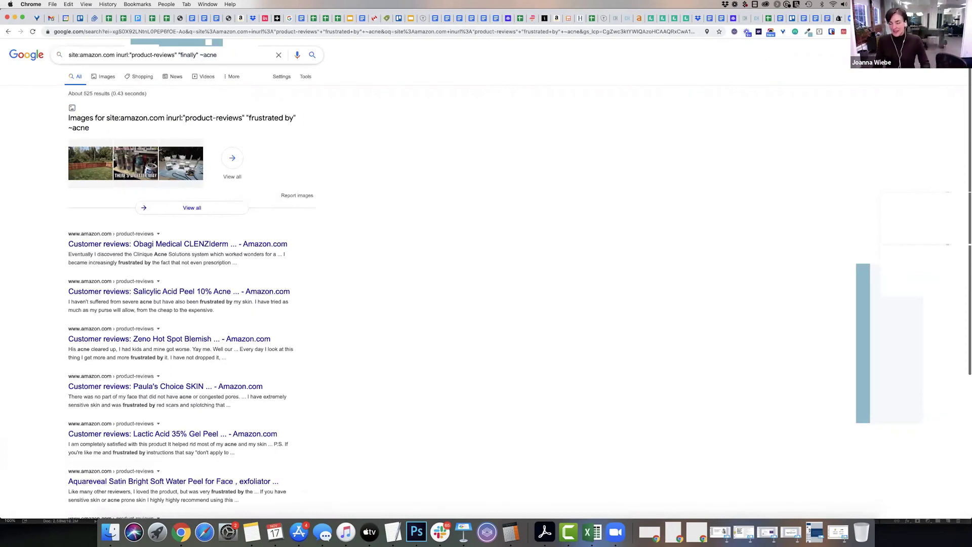
key("Return")
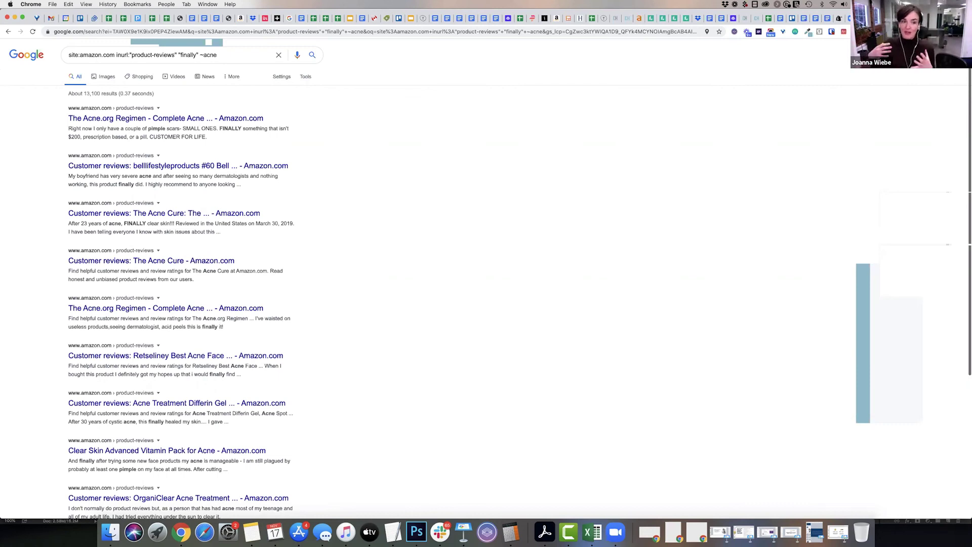
Highlight the words "finally" and "acne" in the search query, and close the search suggestions
double_click(189, 55)
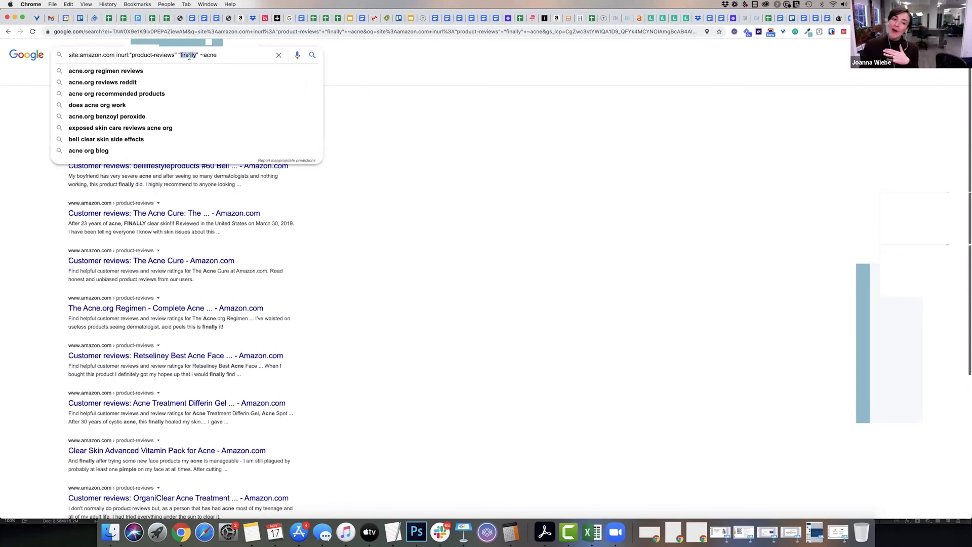
left_click(204, 56)
double_click(205, 56)
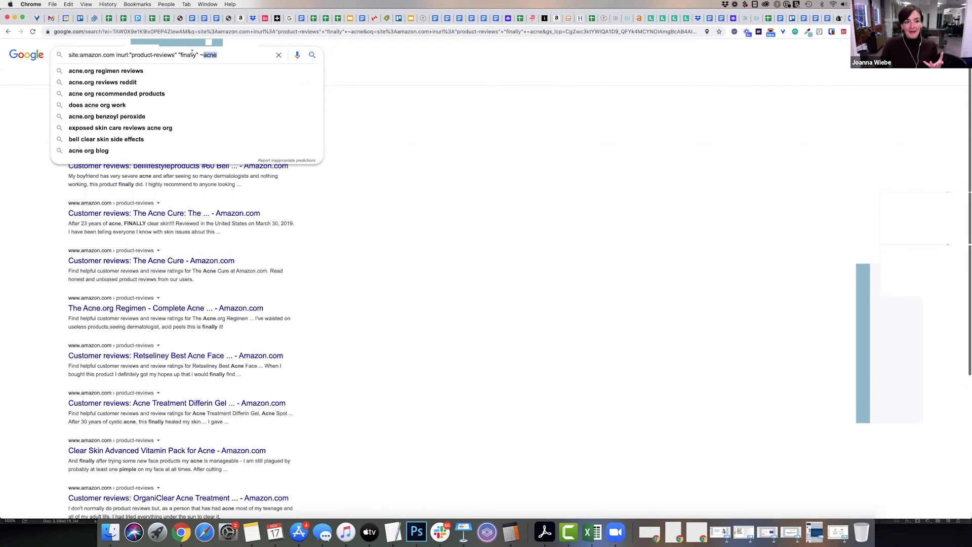
left_click(495, 166)
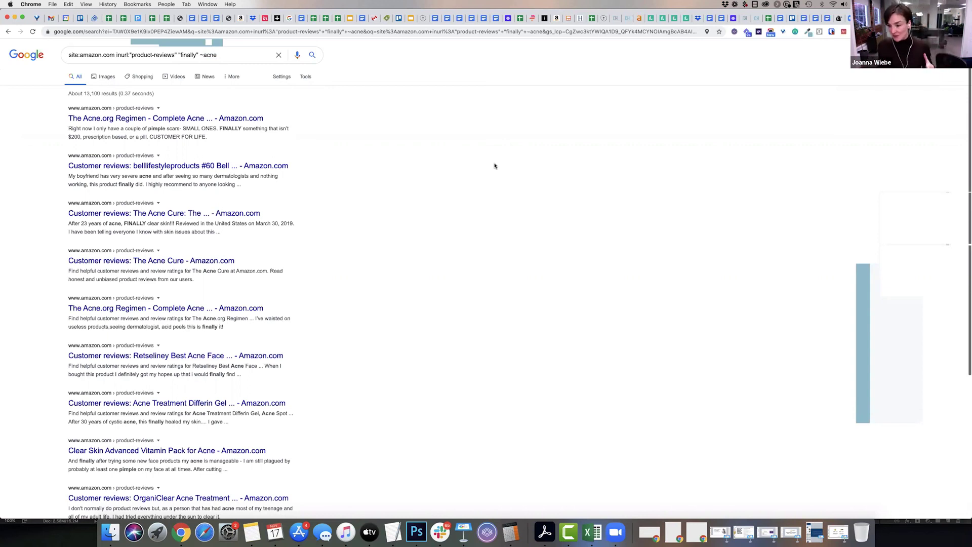
Change the query's quoted phrase to "wanting" and run the search for acne product reviews
double_click(186, 55)
type("wanting")
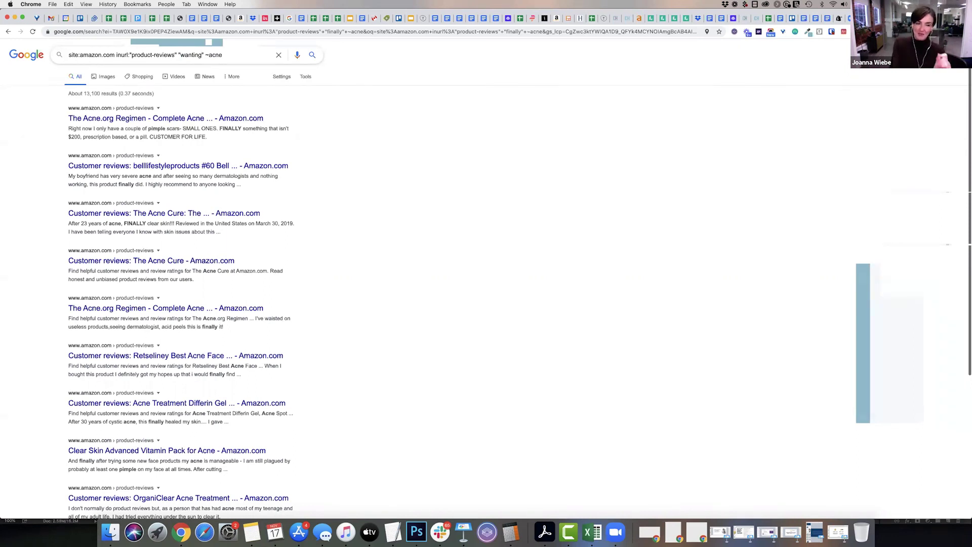
key("Return")
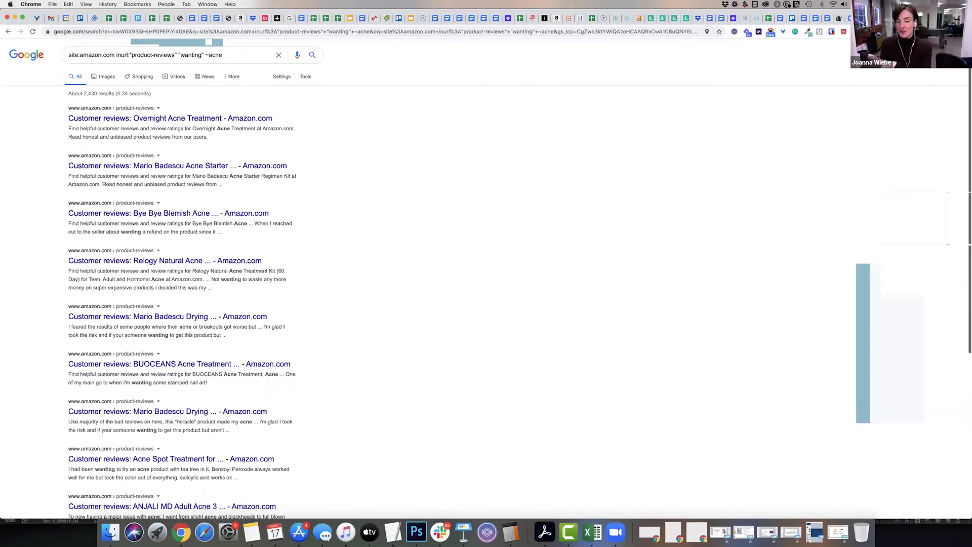
Highlight "acne" and "wanting" in the query, and the "Not wanting to waste any more money" passage in the Relogy result
double_click(238, 54)
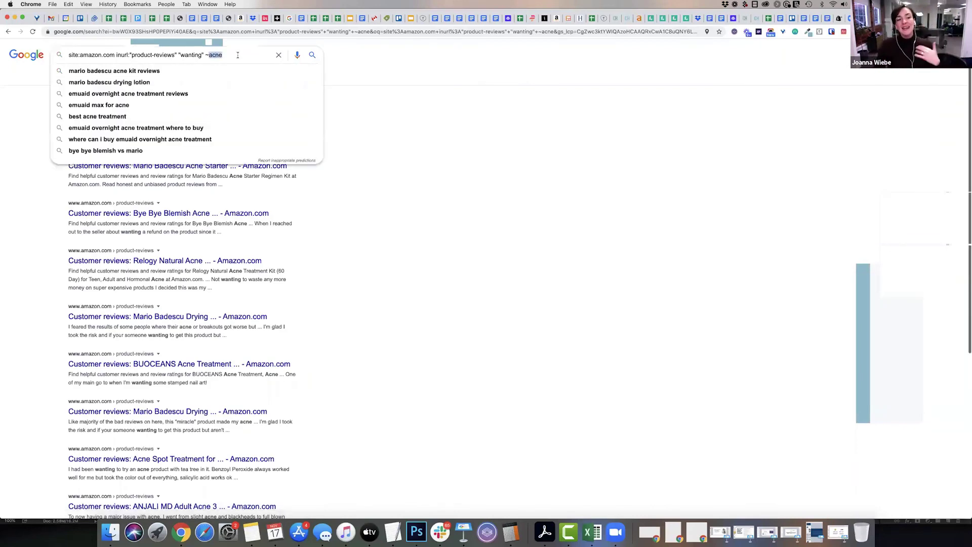
left_click(414, 242)
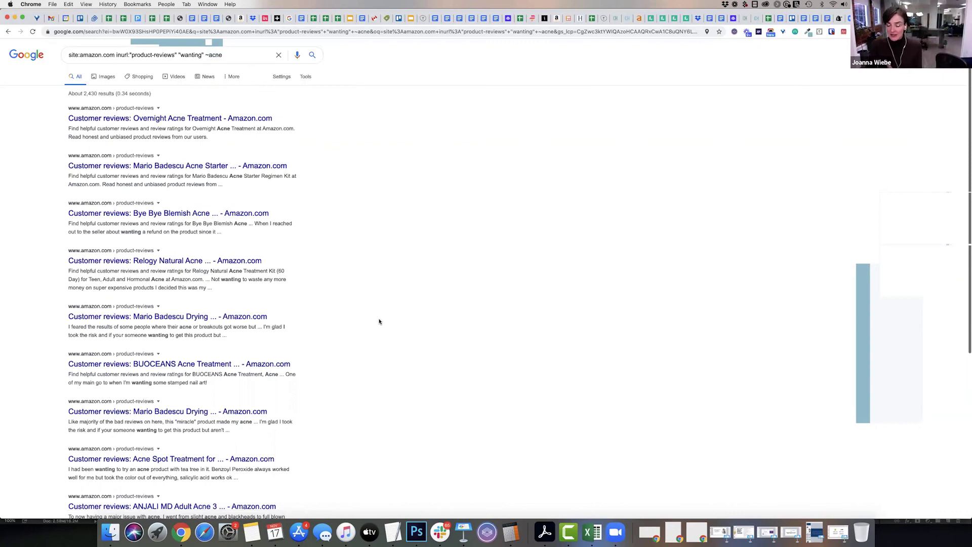
double_click(191, 54)
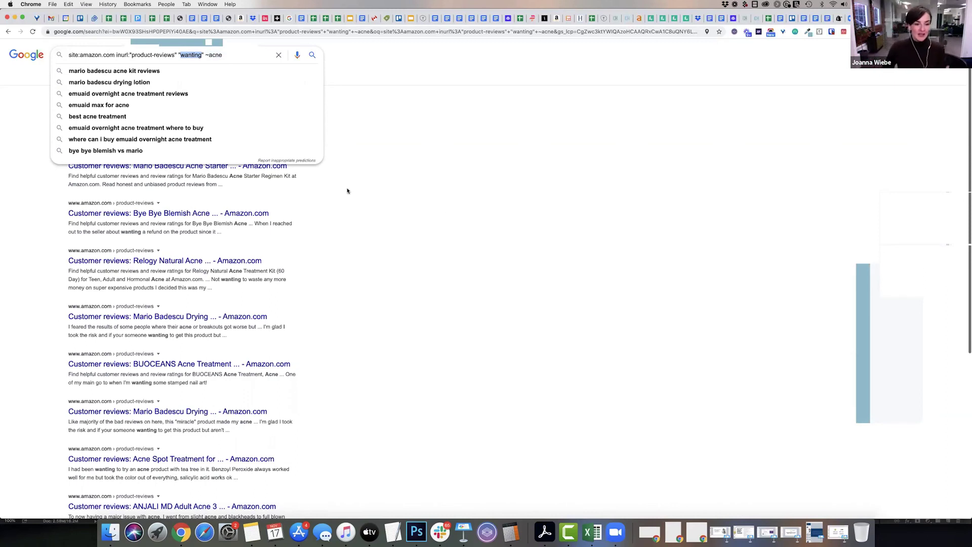
left_click(320, 226)
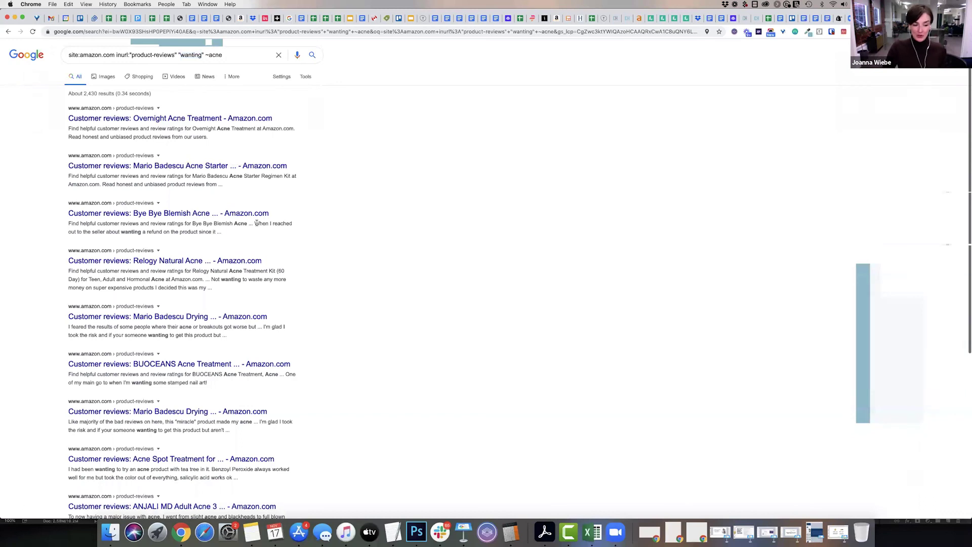
left_click_drag(212, 279, 206, 288)
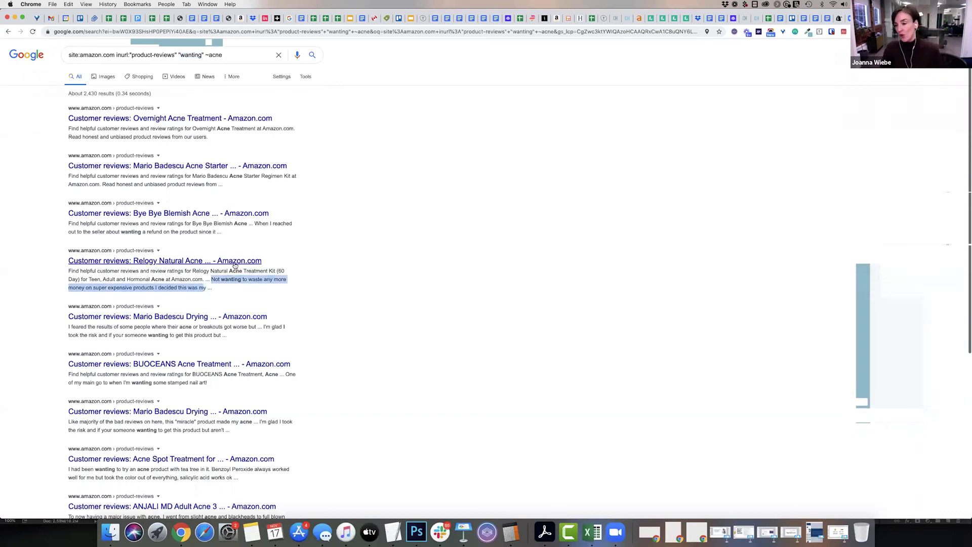